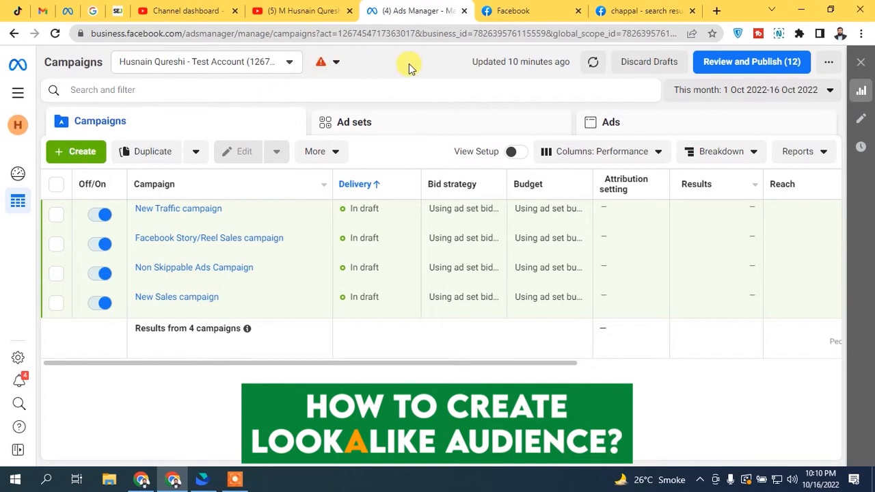
Step: Open the Audiences tool for the ad account and collapse the details of the lookalike introduction
click(20, 95)
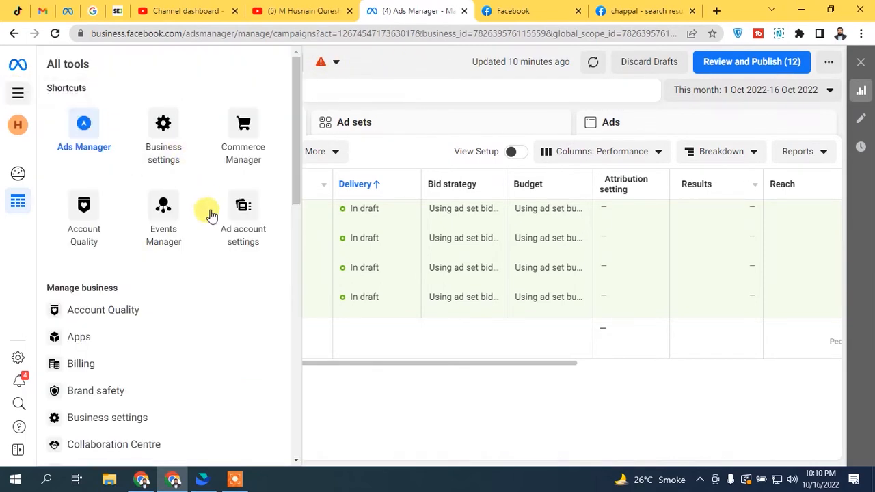
mouse_move(293, 100)
mouse_down()
mouse_move(289, 160)
mouse_move(289, 98)
mouse_up()
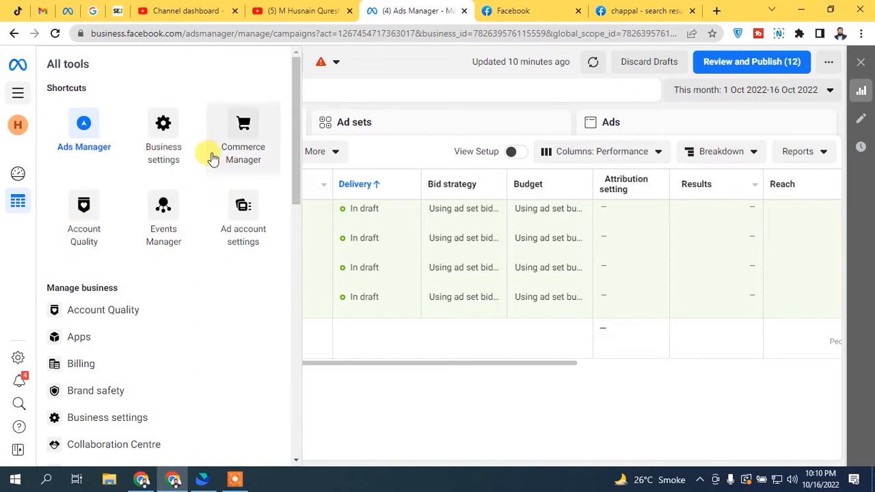
drag(295, 87, 277, 276)
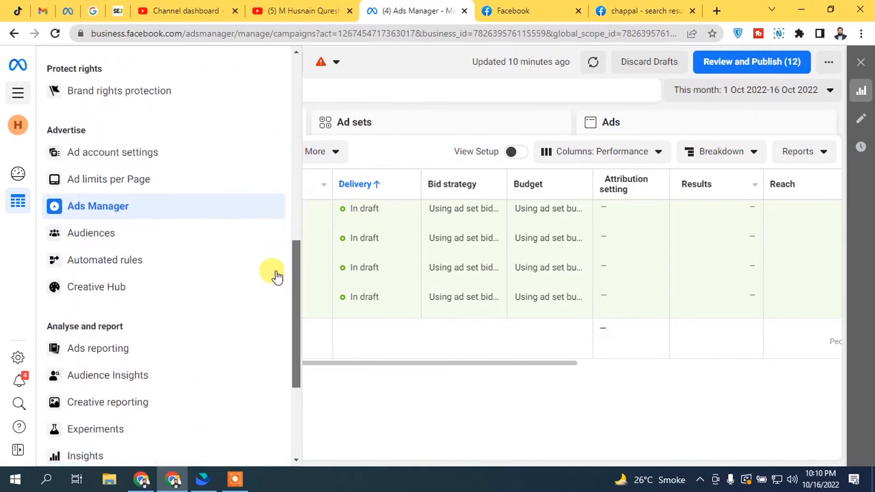
click(107, 241)
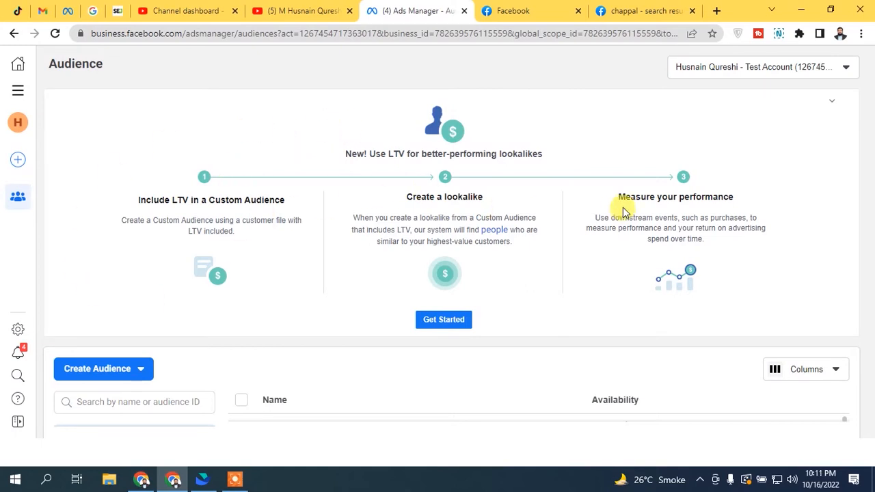
click(833, 101)
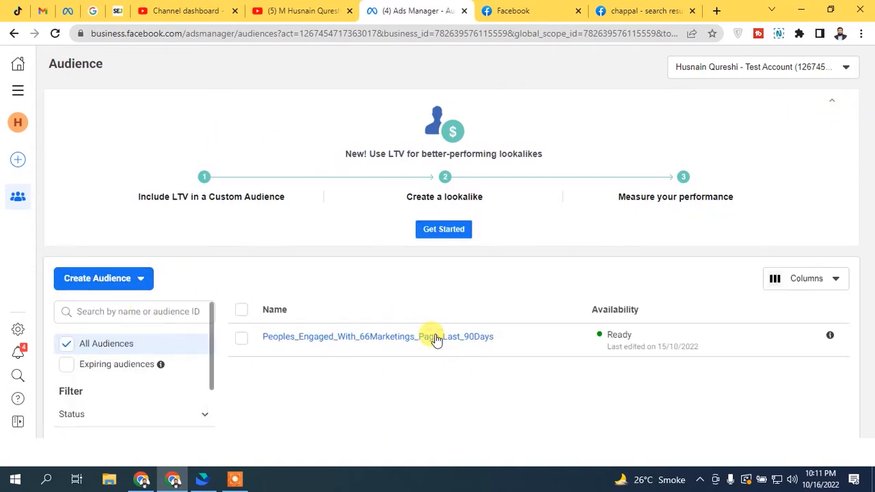
mouse_move(406, 342)
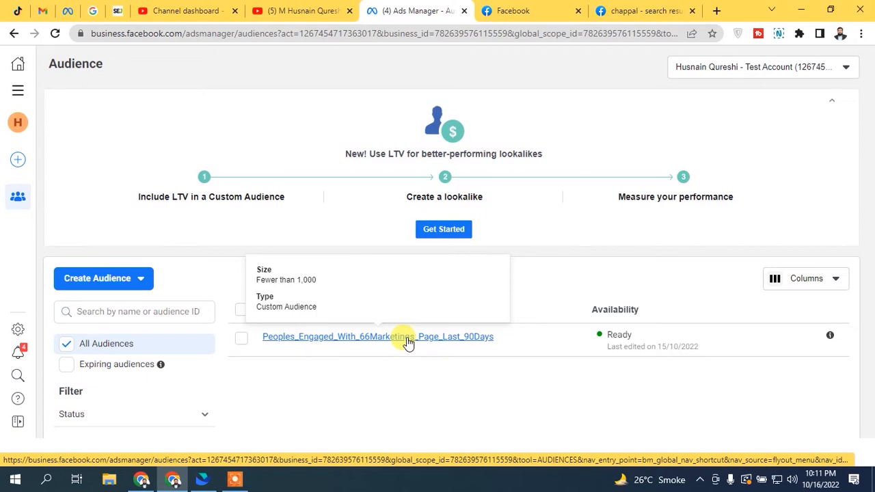
click(121, 280)
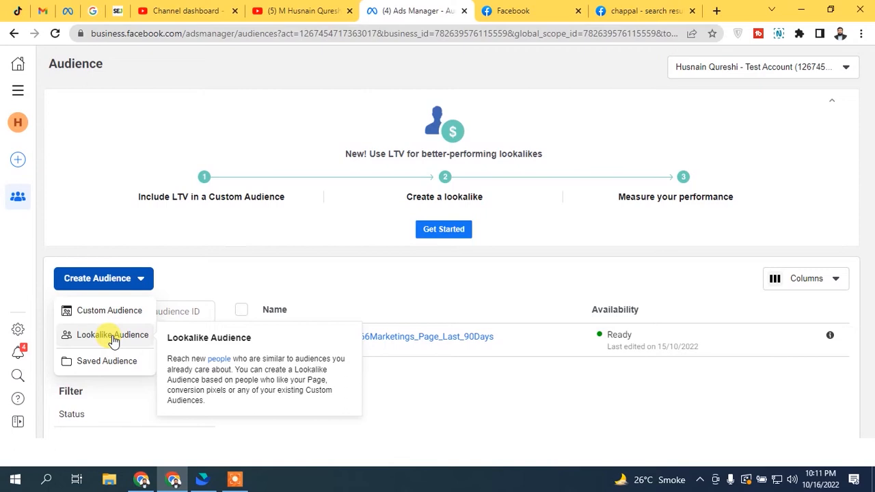
click(504, 397)
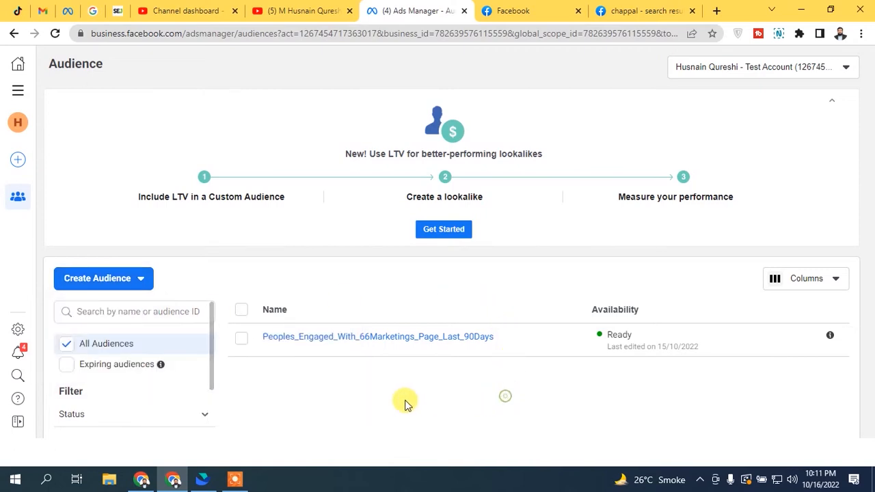
click(243, 343)
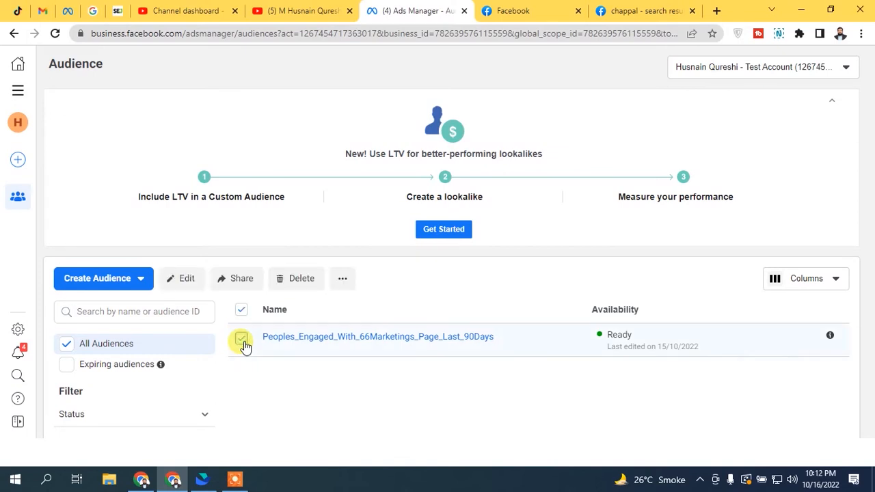
click(342, 278)
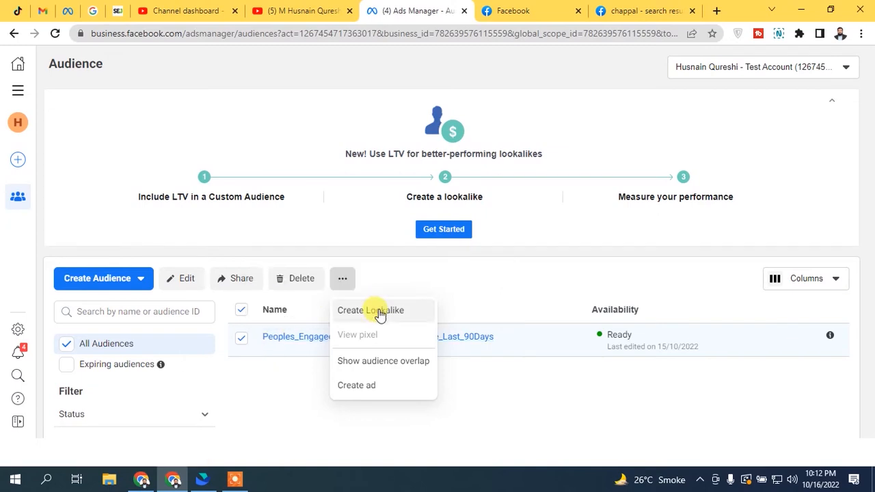
click(277, 374)
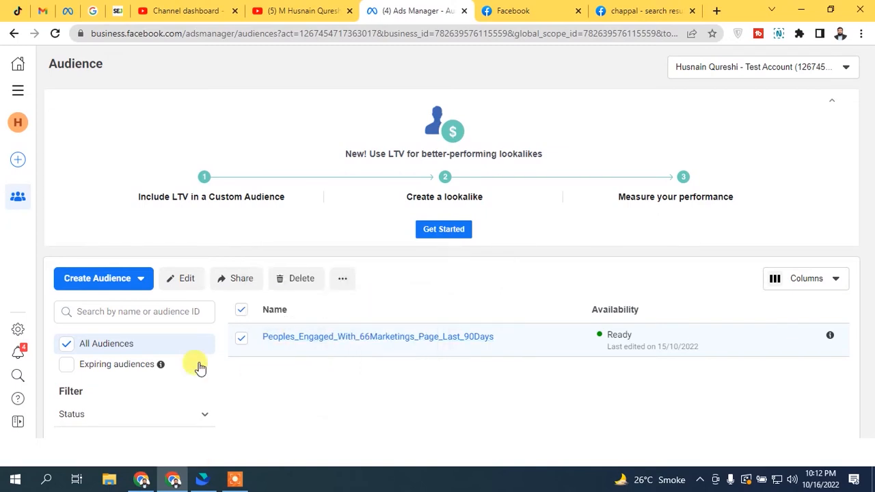
Step: Start a new lookalike audience and choose the custom audience Peoples_Engaged_With_66Marketings_Page_Last_90Days from the other sources as its source
click(97, 286)
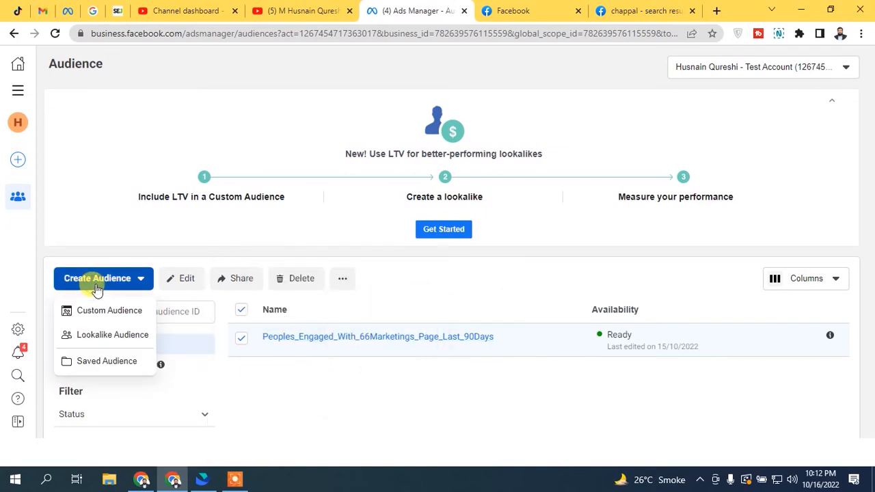
click(99, 336)
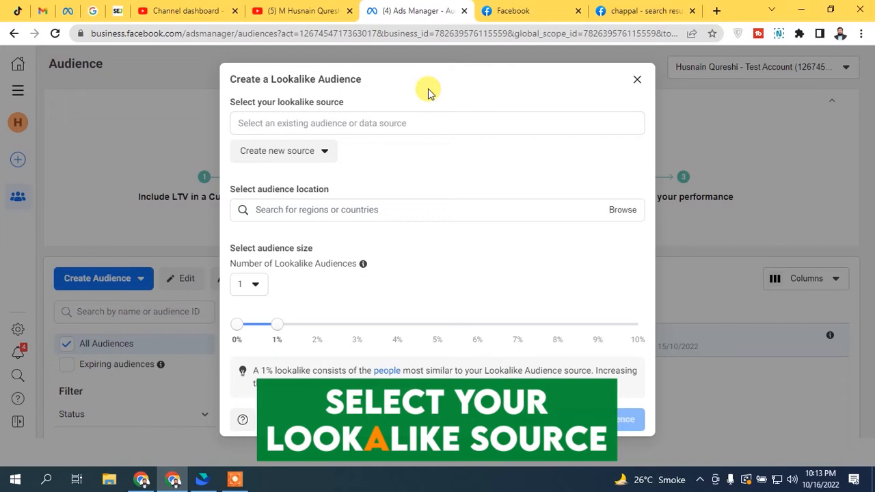
click(332, 118)
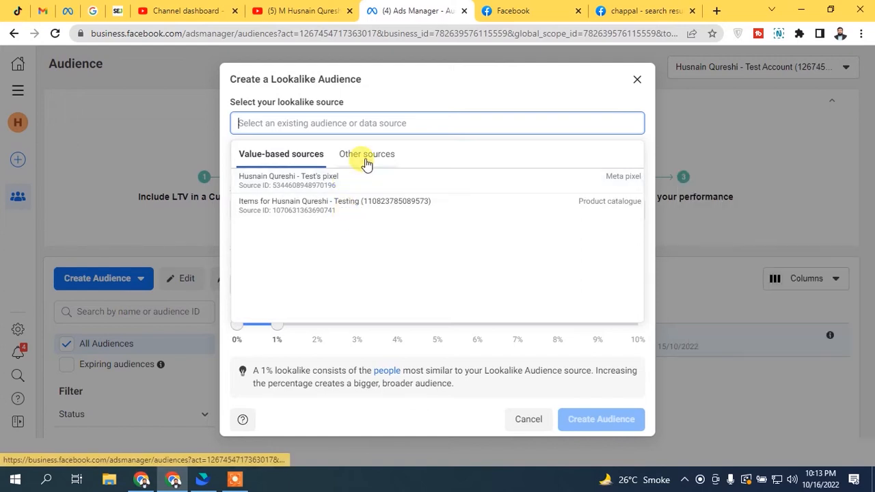
click(365, 156)
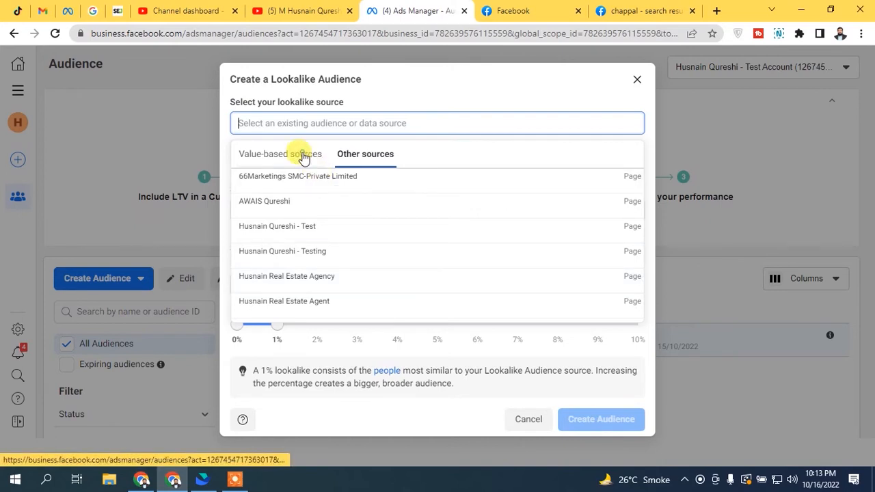
click(304, 157)
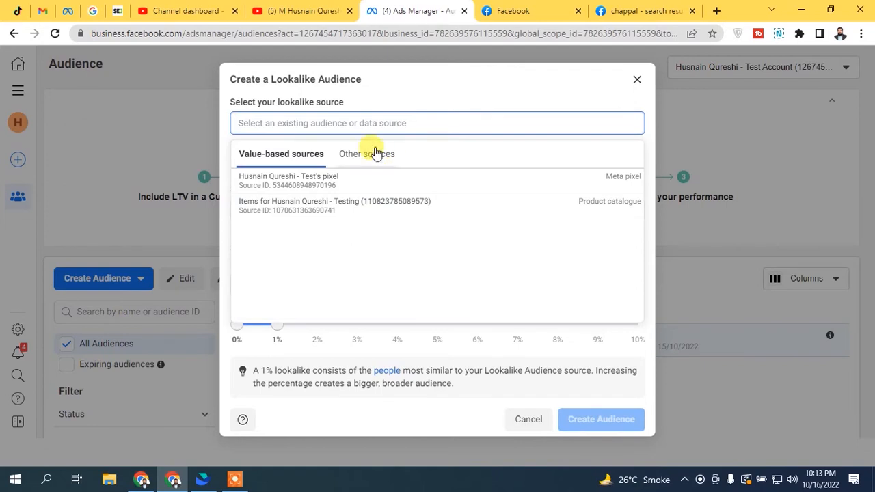
click(373, 152)
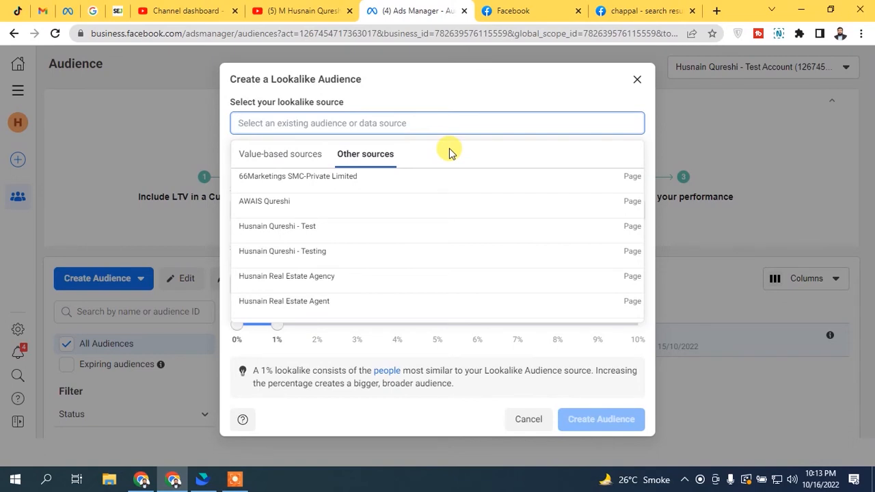
text(people)
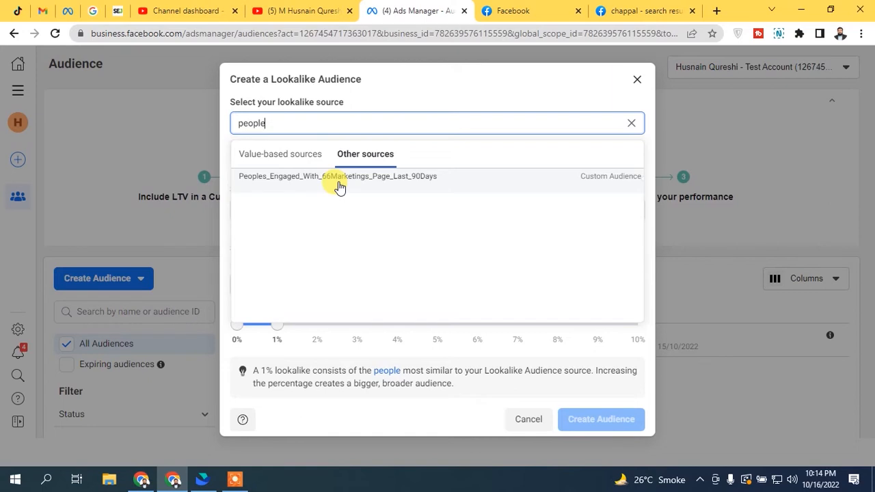
click(292, 175)
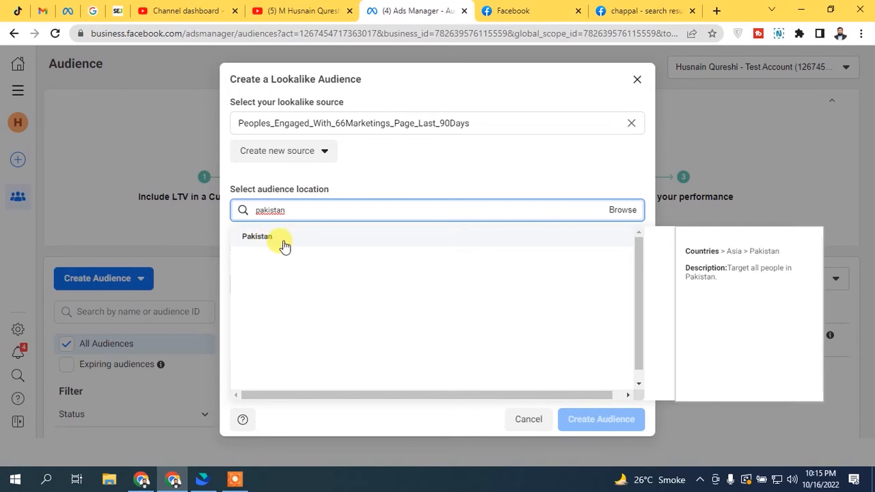
Step: Set the lookalike audience's location to Pakistan
click(284, 243)
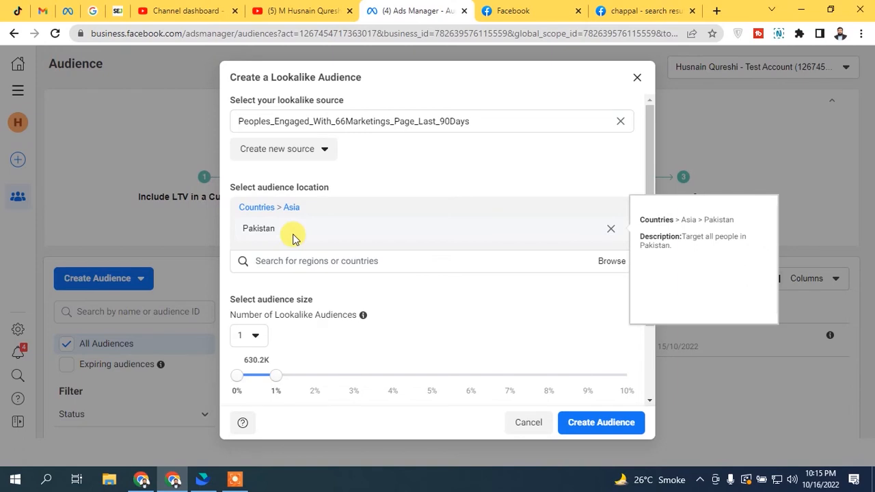
drag(646, 133, 631, 206)
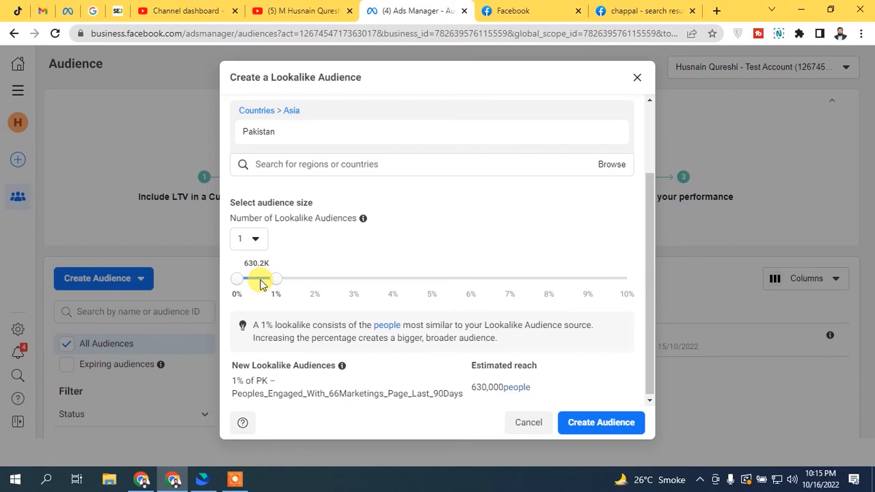
mouse_move(309, 135)
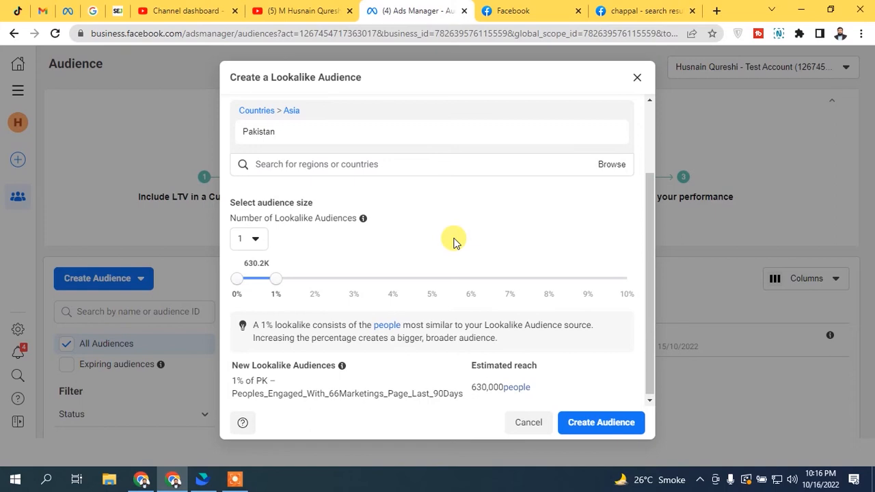
Step: Try an audience size of 2% and return it to 1%
drag(276, 279, 307, 280)
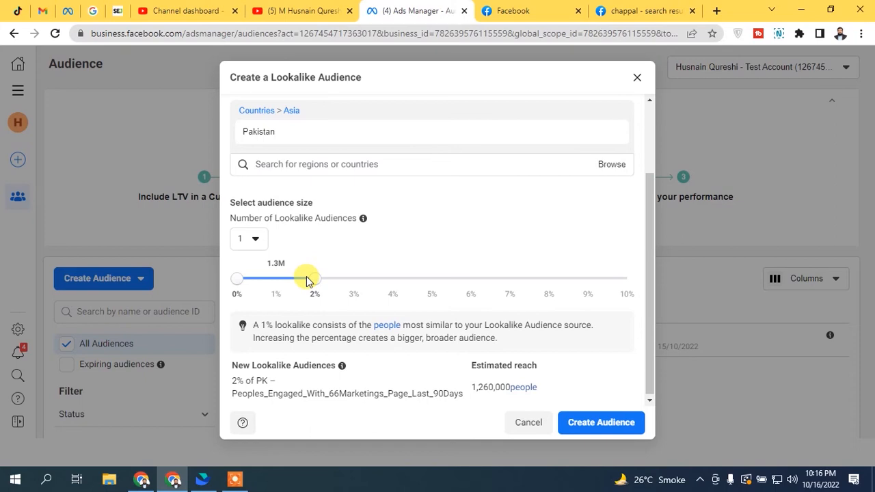
drag(316, 278, 274, 289)
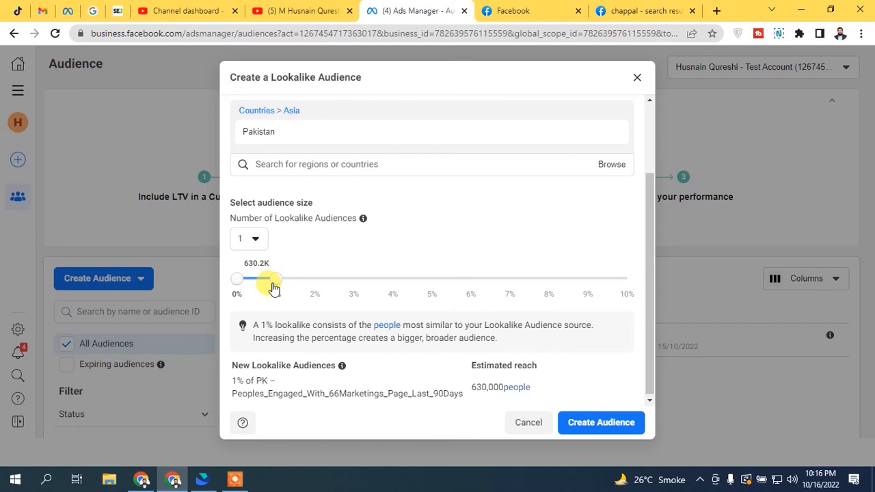
Step: Try 6 and 2 as the number of lookalike audiences, and set the number back to 1
click(260, 240)
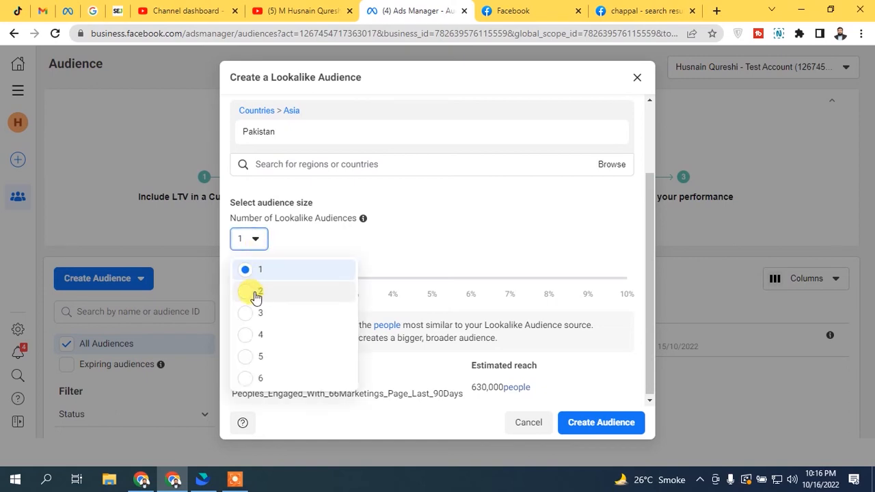
click(245, 379)
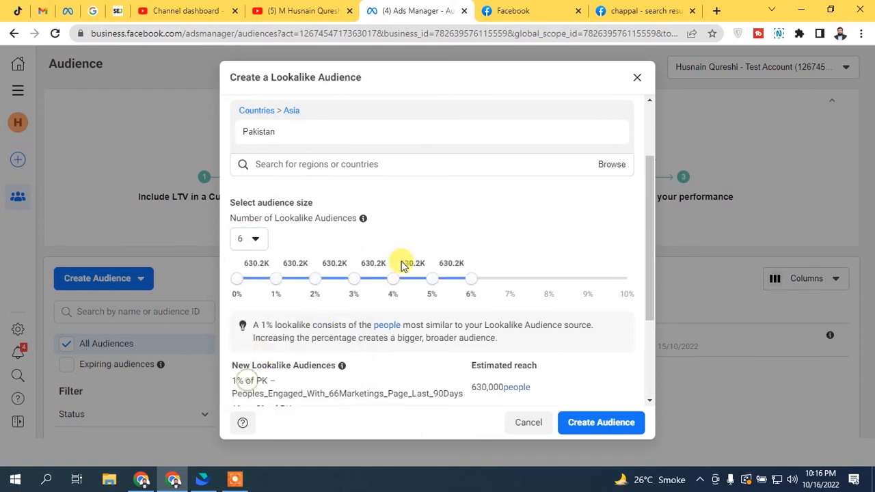
click(246, 239)
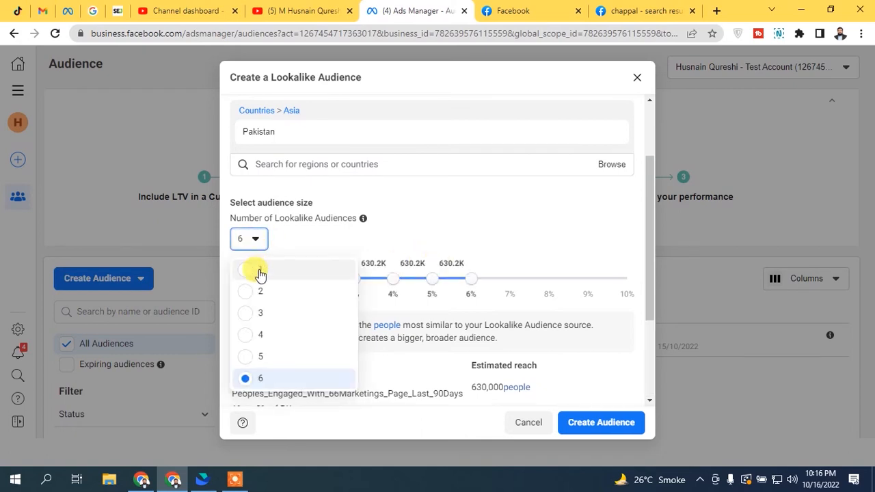
click(342, 253)
click(245, 240)
click(260, 290)
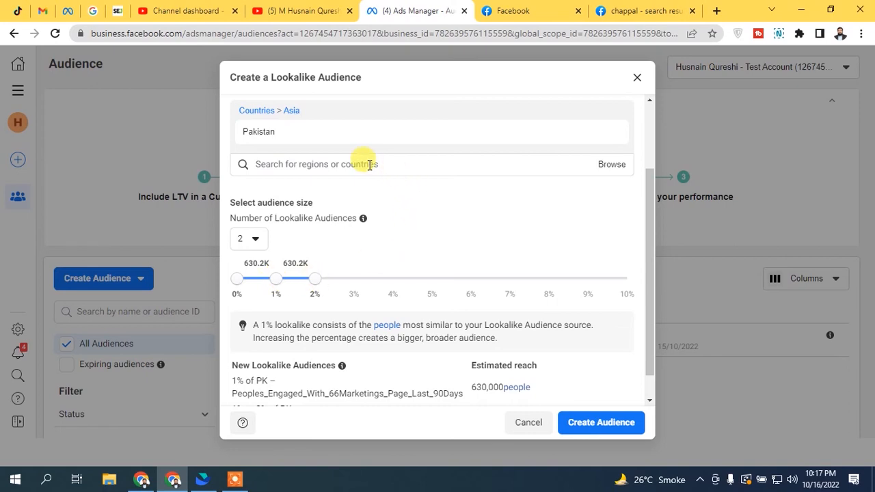
click(252, 238)
click(254, 263)
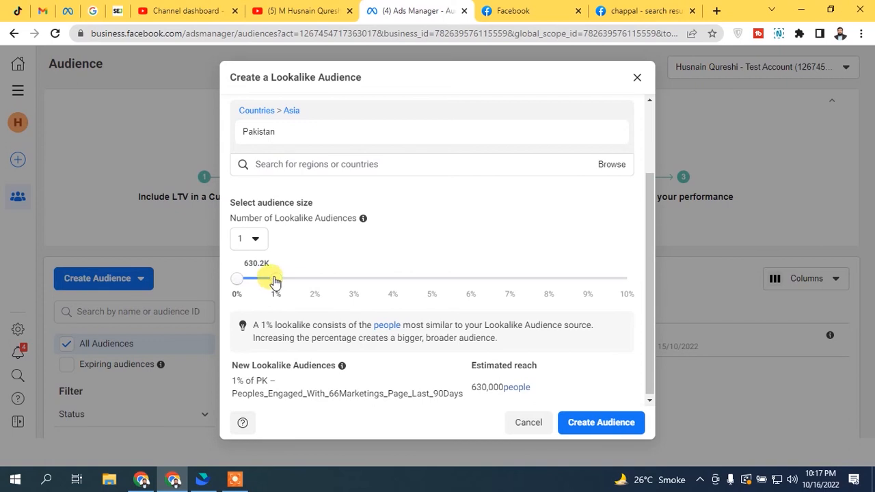
click(251, 239)
click(274, 271)
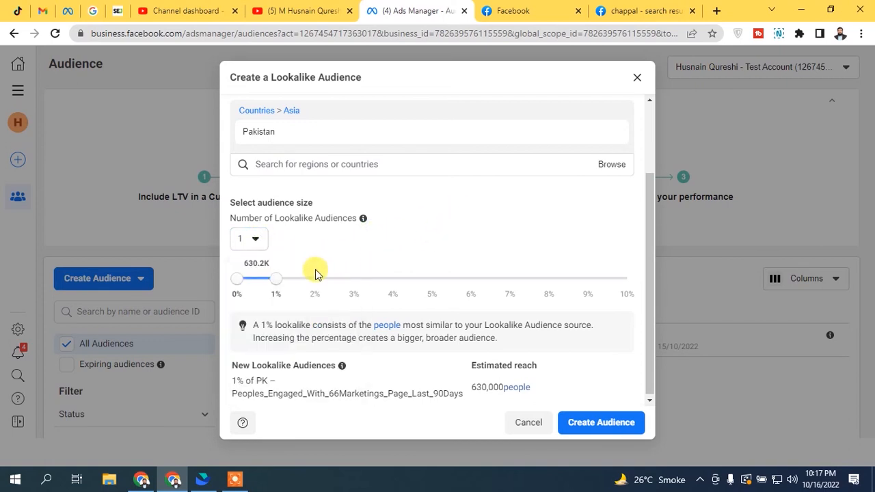
Step: Try the audience size ranges 0–10% and 1–10%, and restore the range to 0–1%
drag(275, 279, 627, 280)
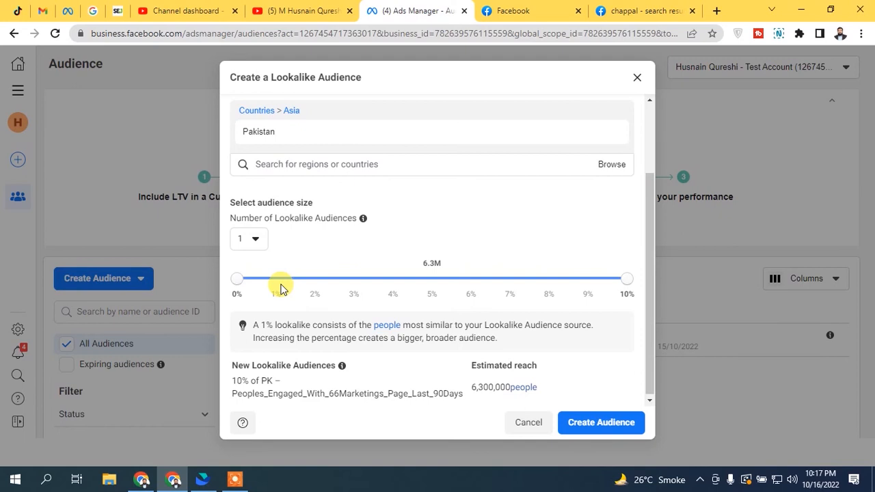
mouse_move(624, 281)
mouse_down()
mouse_move(580, 281)
mouse_move(617, 277)
mouse_up()
drag(237, 279, 277, 276)
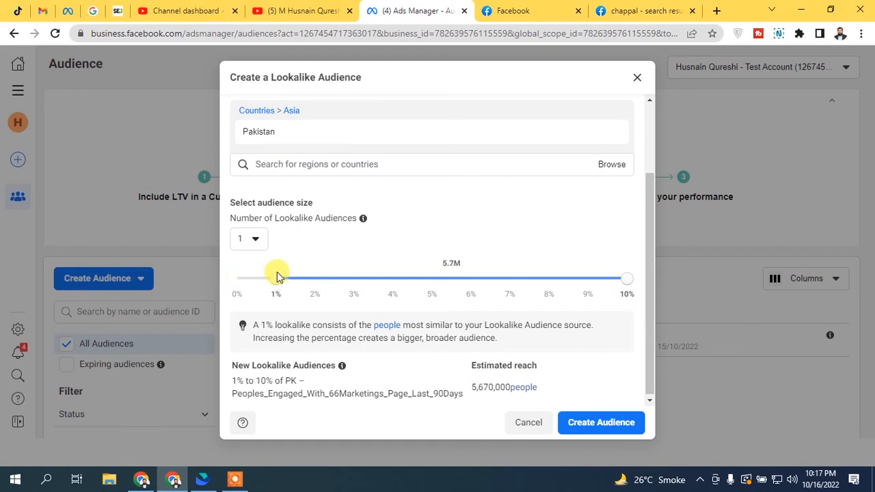
click(277, 276)
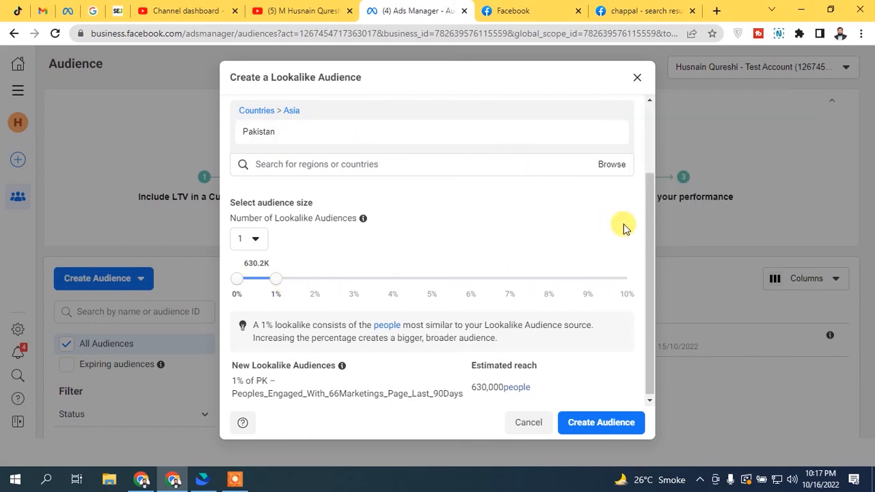
Step: Review the new lookalike audience's summary and create the 1% Pakistan audience
drag(648, 250, 639, 232)
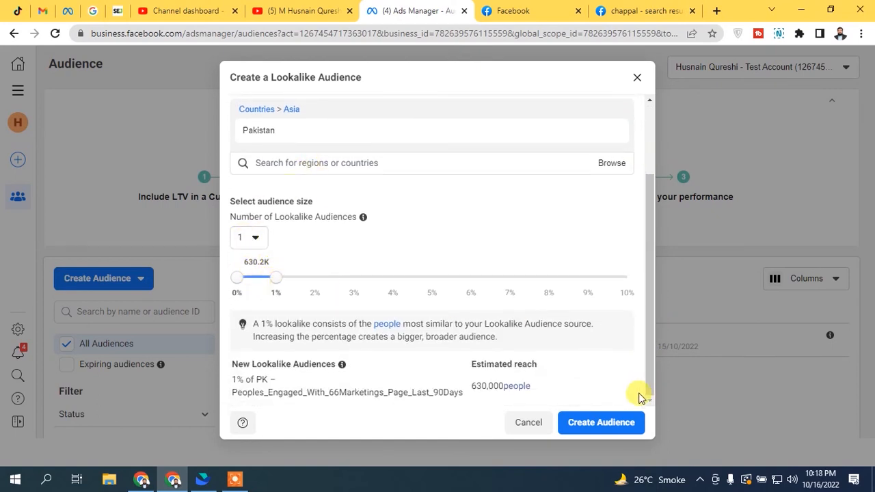
drag(247, 392, 438, 389)
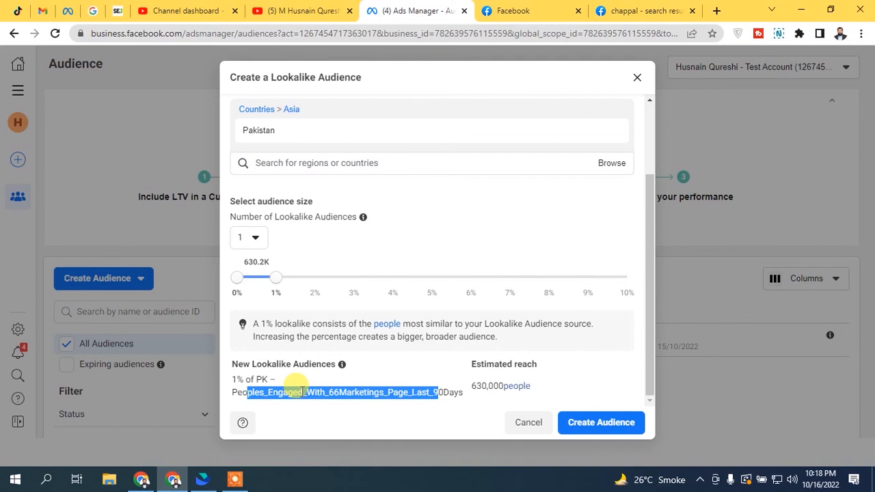
click(602, 423)
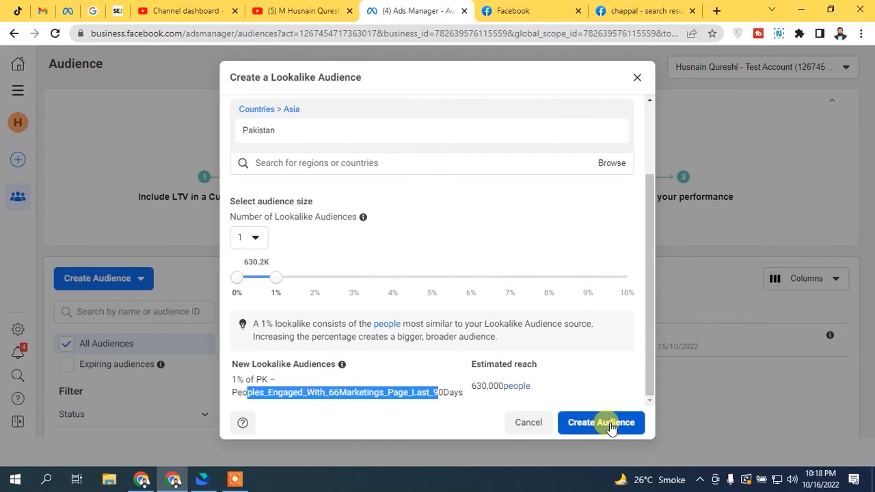